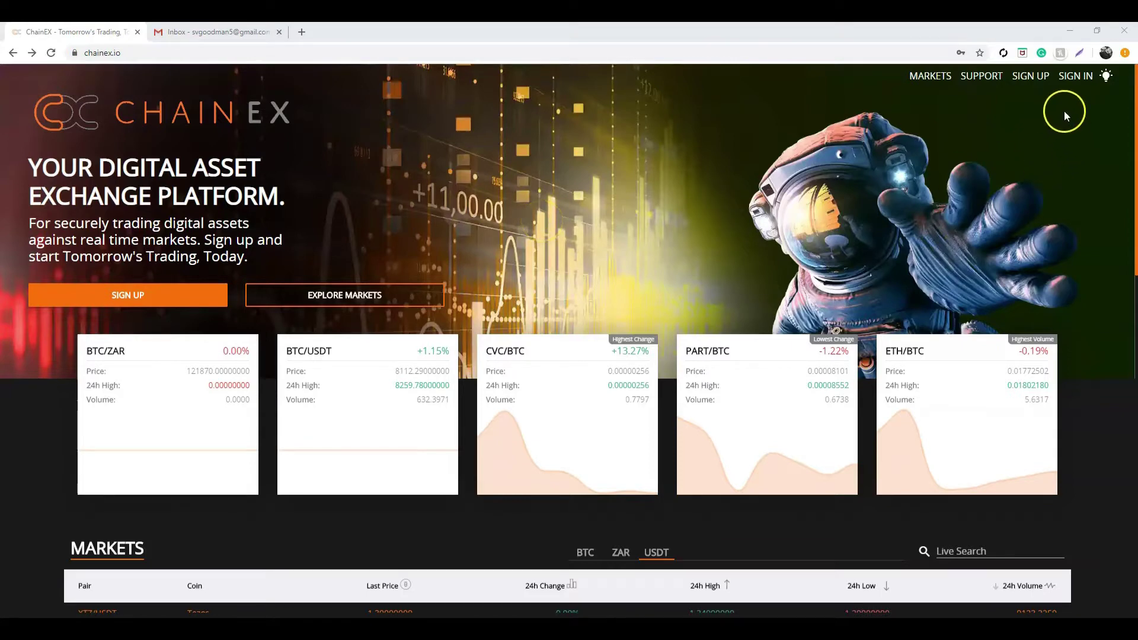
Open the ChainEX sign-up page from the home page navigation.
left_click(1020, 76)
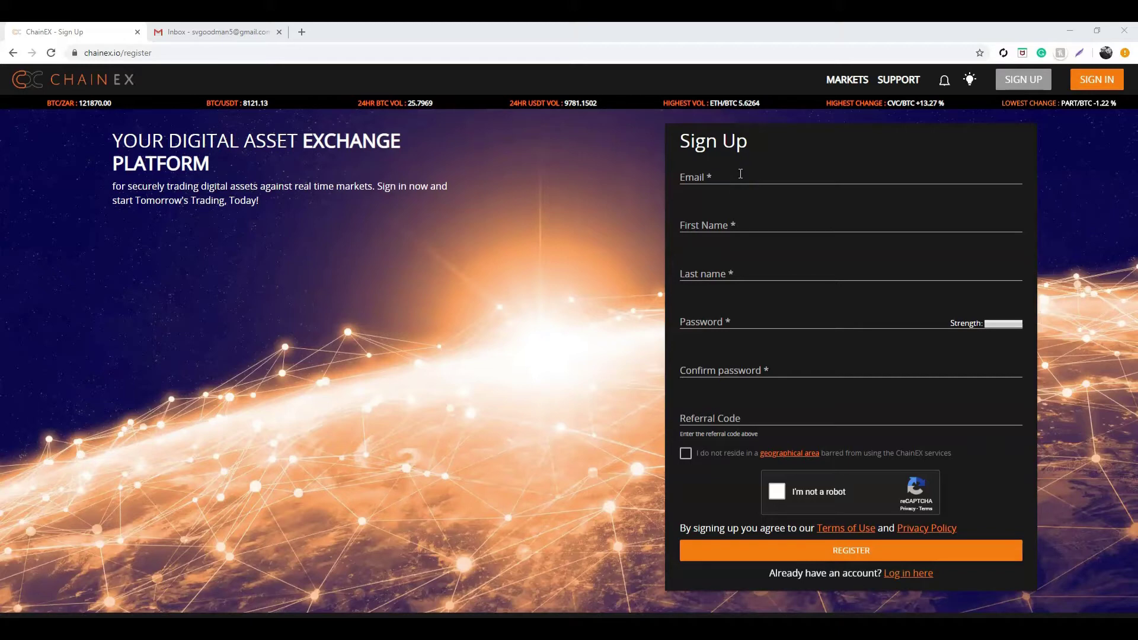
left_click(741, 173)
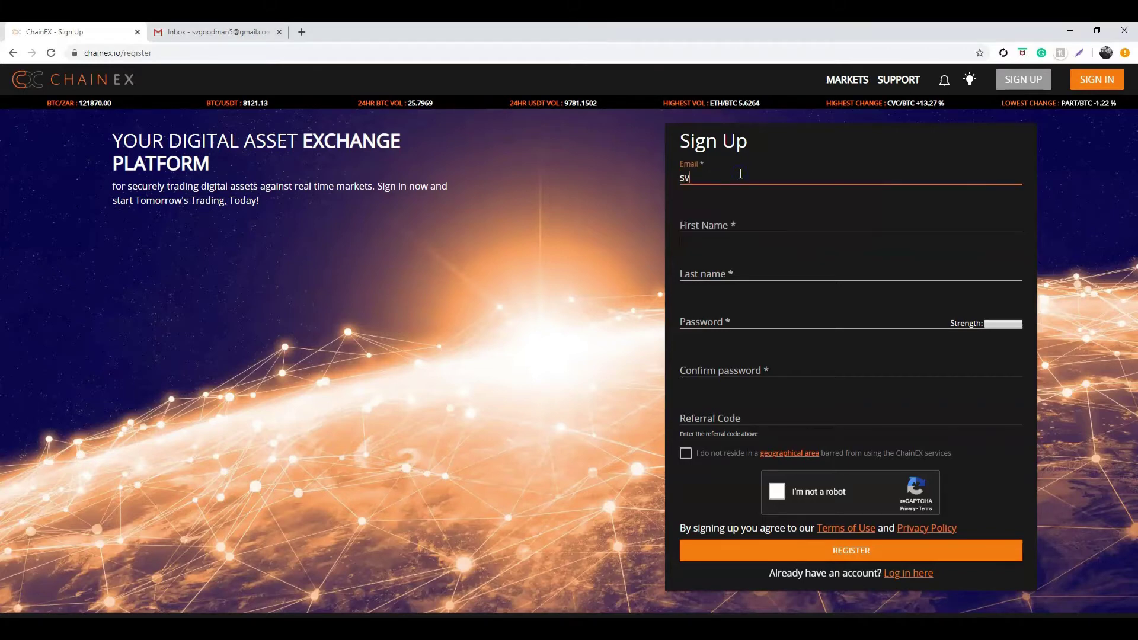
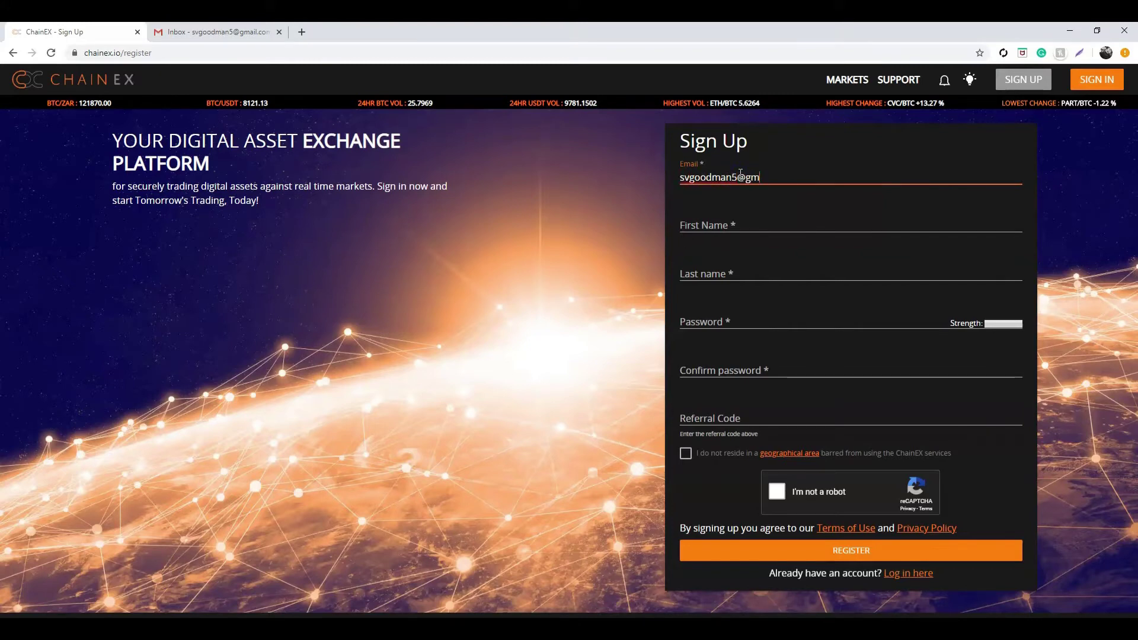
left_click(734, 220)
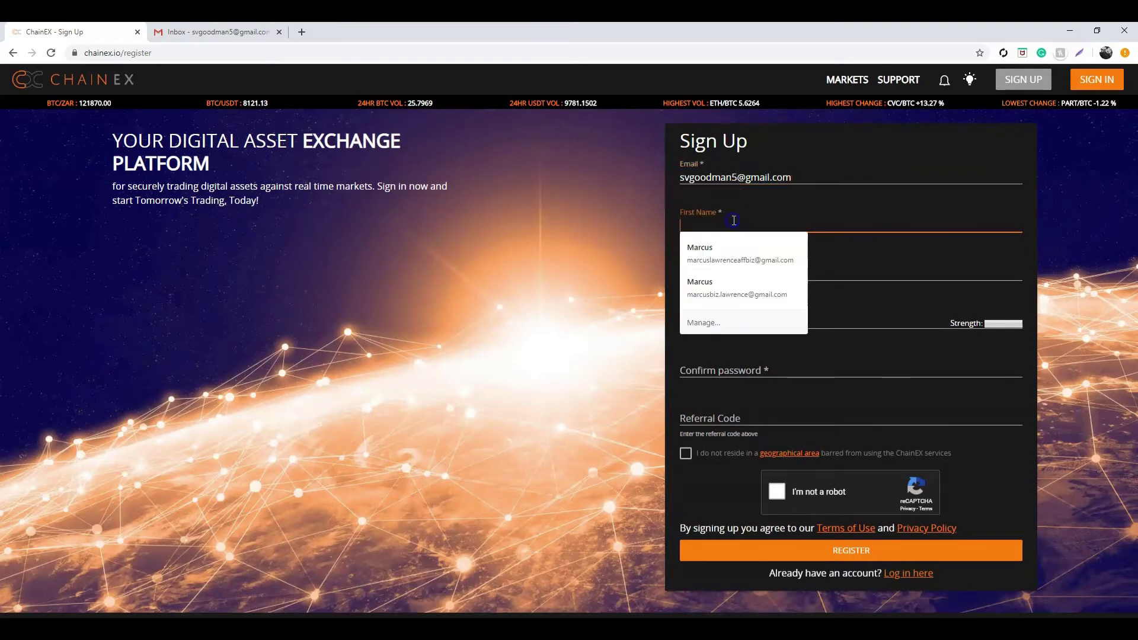
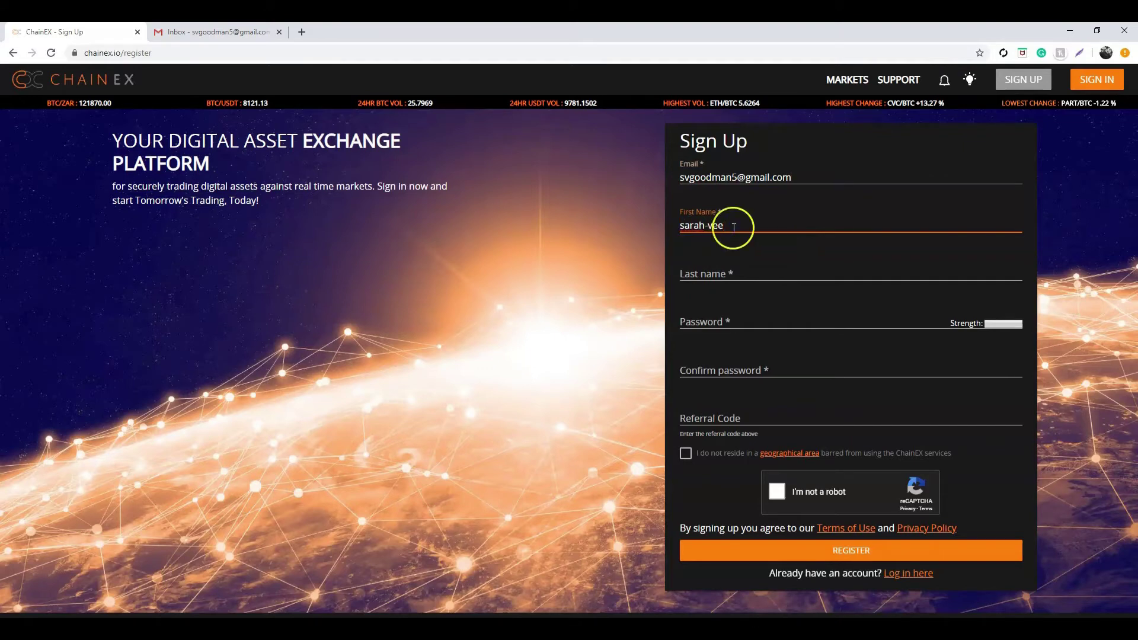
left_click(728, 268)
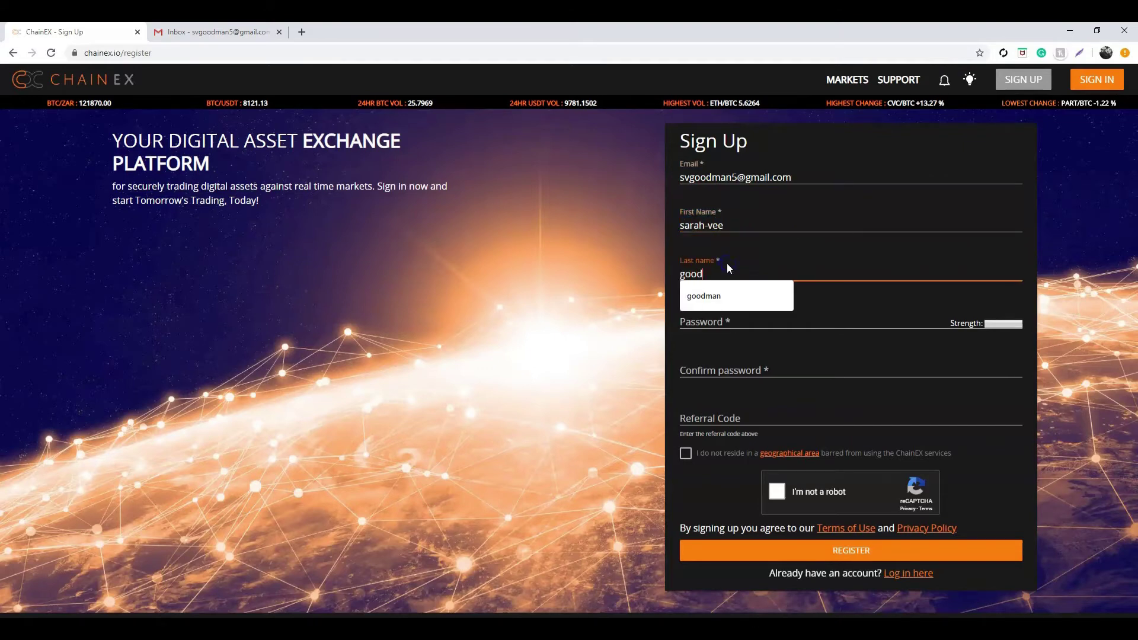
left_click(726, 323)
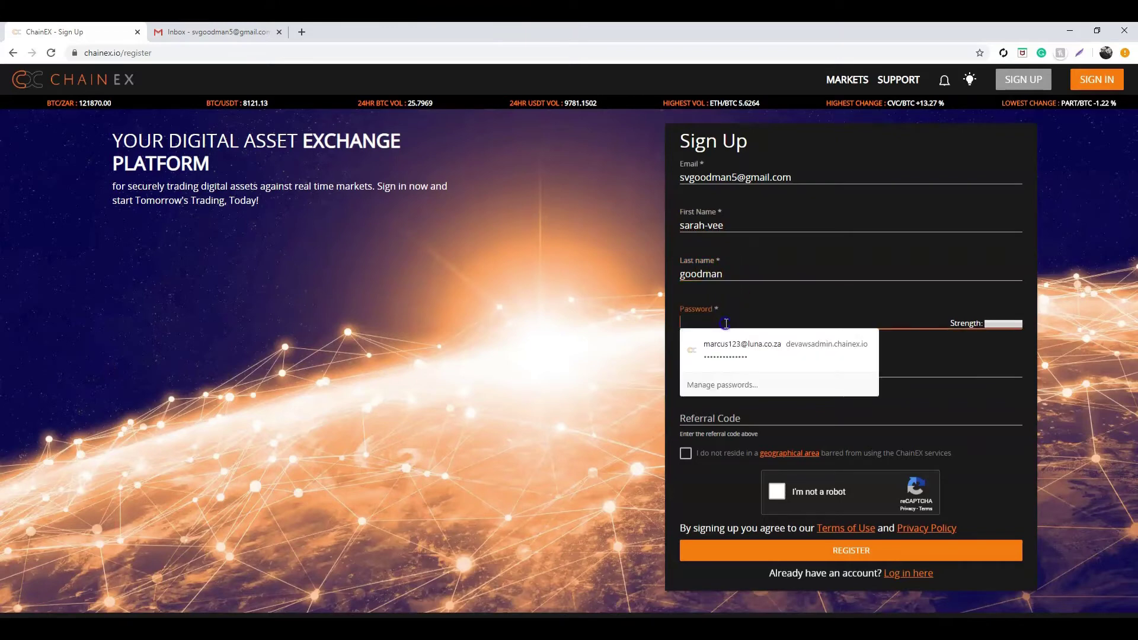
type("••••••••••")
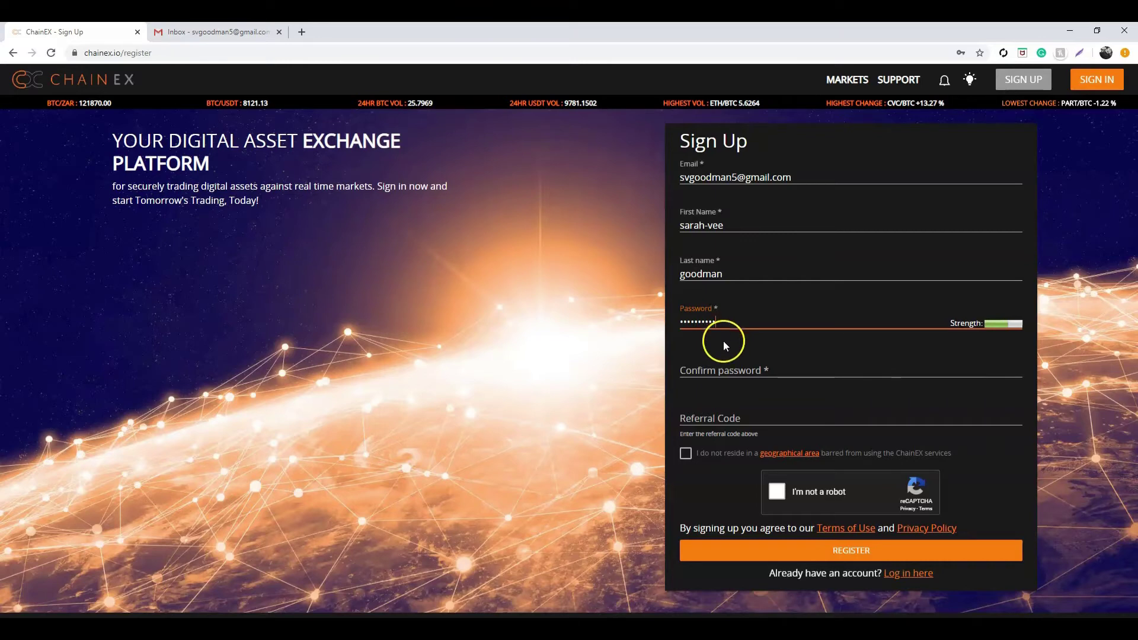
left_click(719, 372)
type("•••••••••")
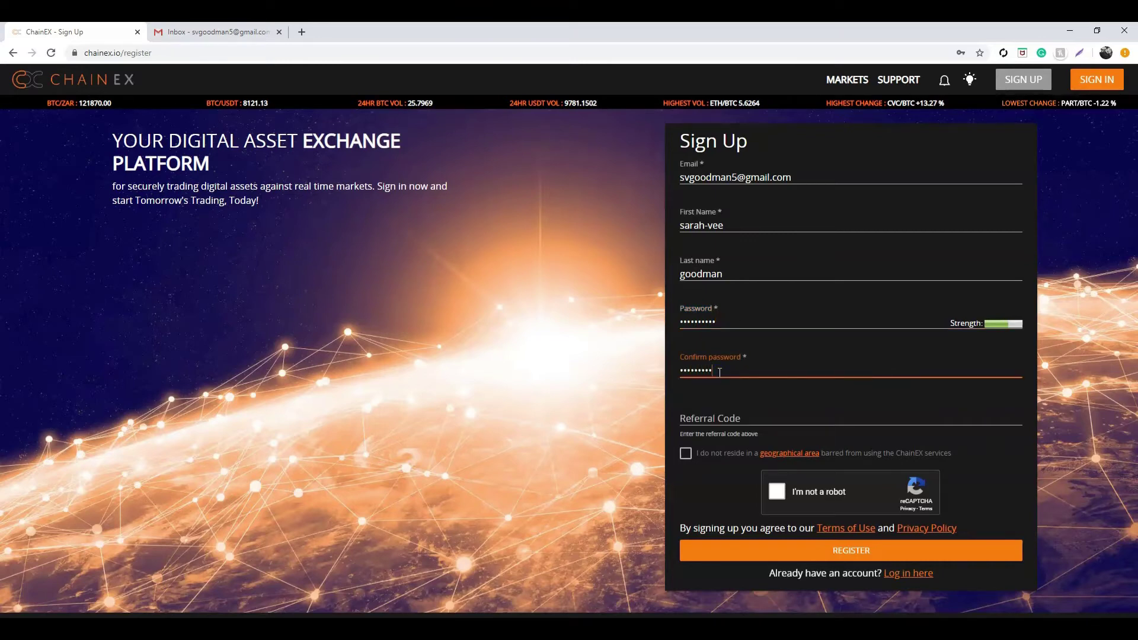
type("•")
Declare residence outside barred areas, pass the reCAPTCHA, and submit the registration.
left_click(685, 454)
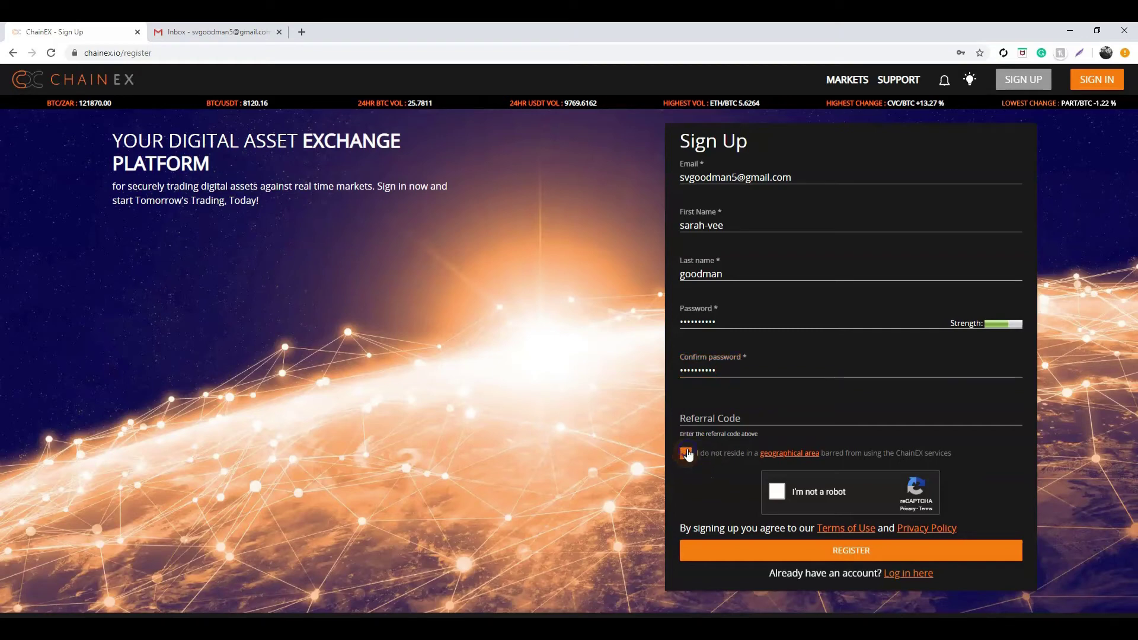
left_click(777, 494)
left_click(780, 551)
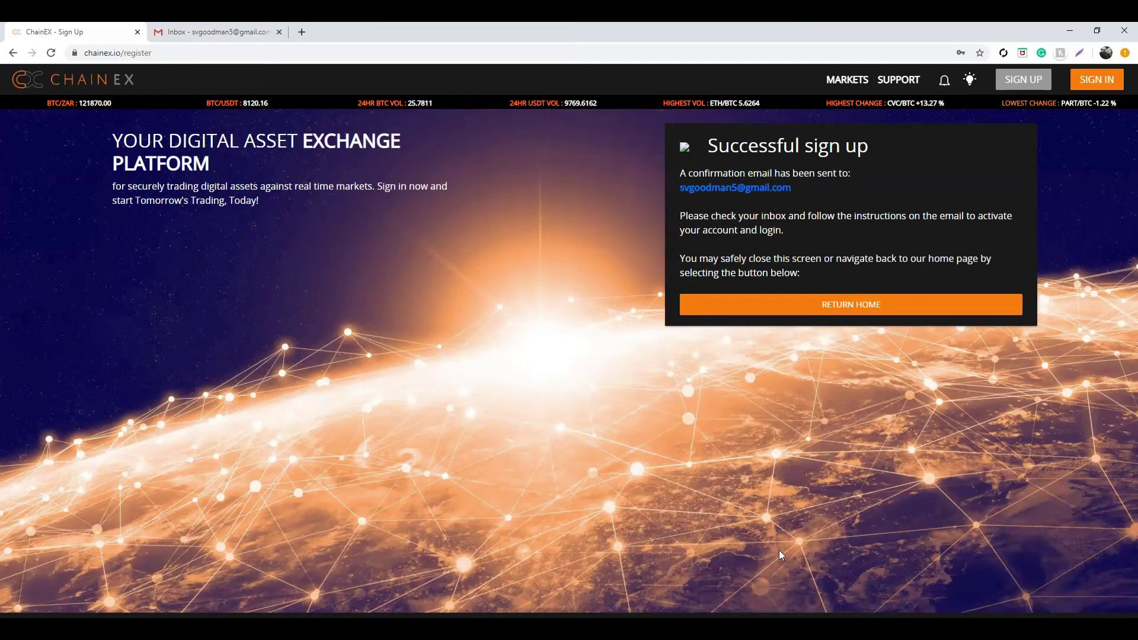
left_click(816, 325)
left_click(835, 228)
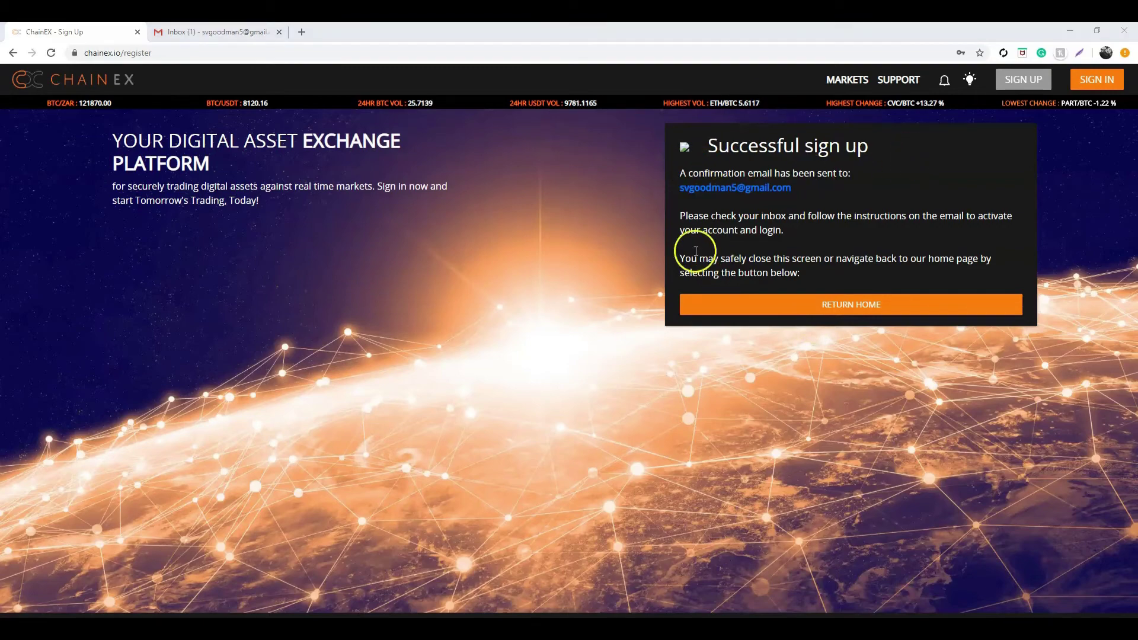
left_click(237, 29)
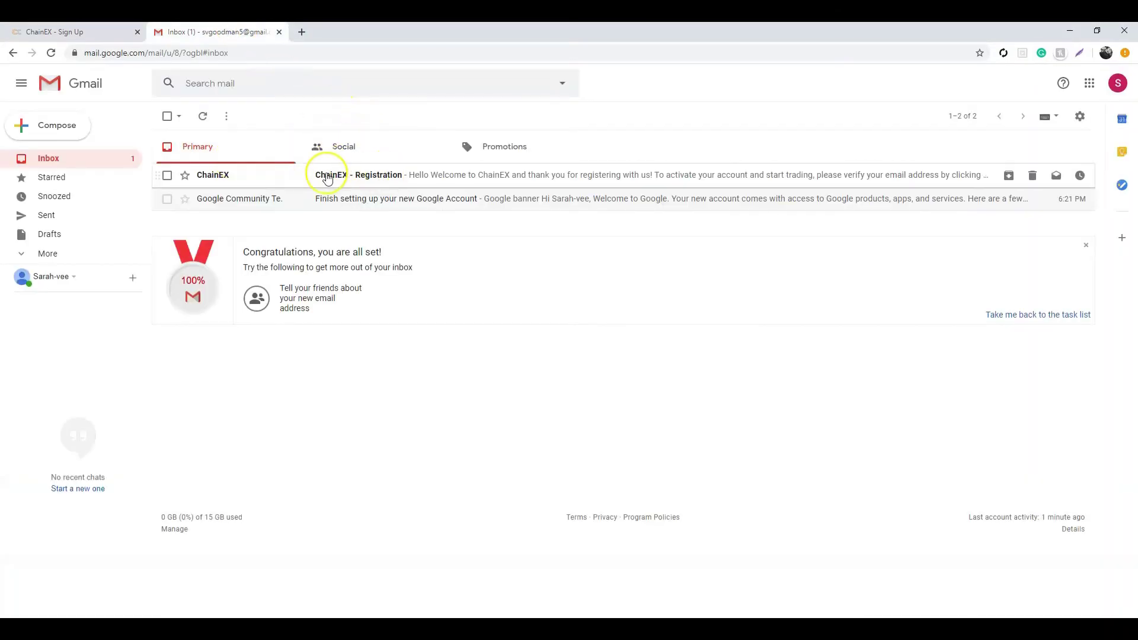
Open the 'ChainEX - Registration' email in Gmail's Primary inbox.
mouse_move(373, 180)
left_click(371, 178)
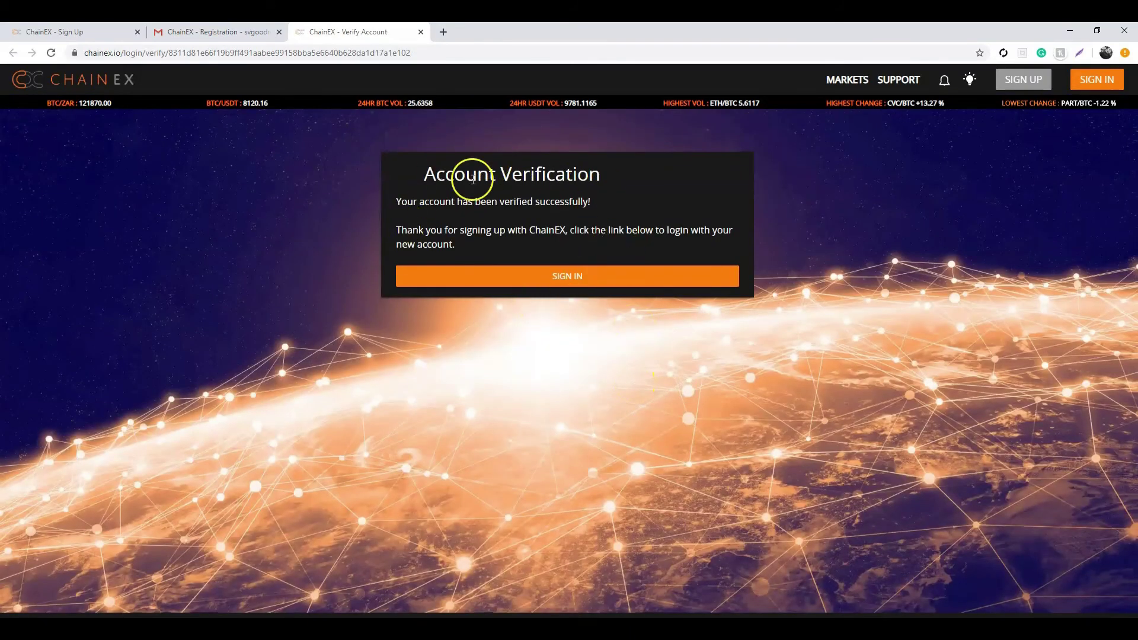
Proceed from the Account Verification page to sign in with the verified account.
left_click(513, 274)
left_click(513, 275)
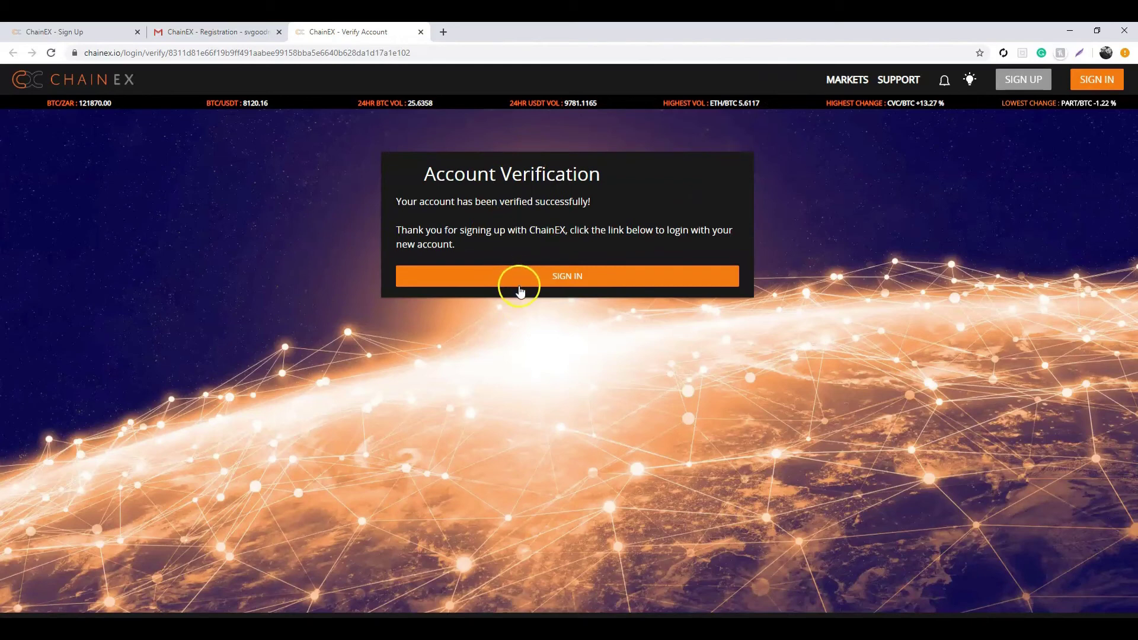